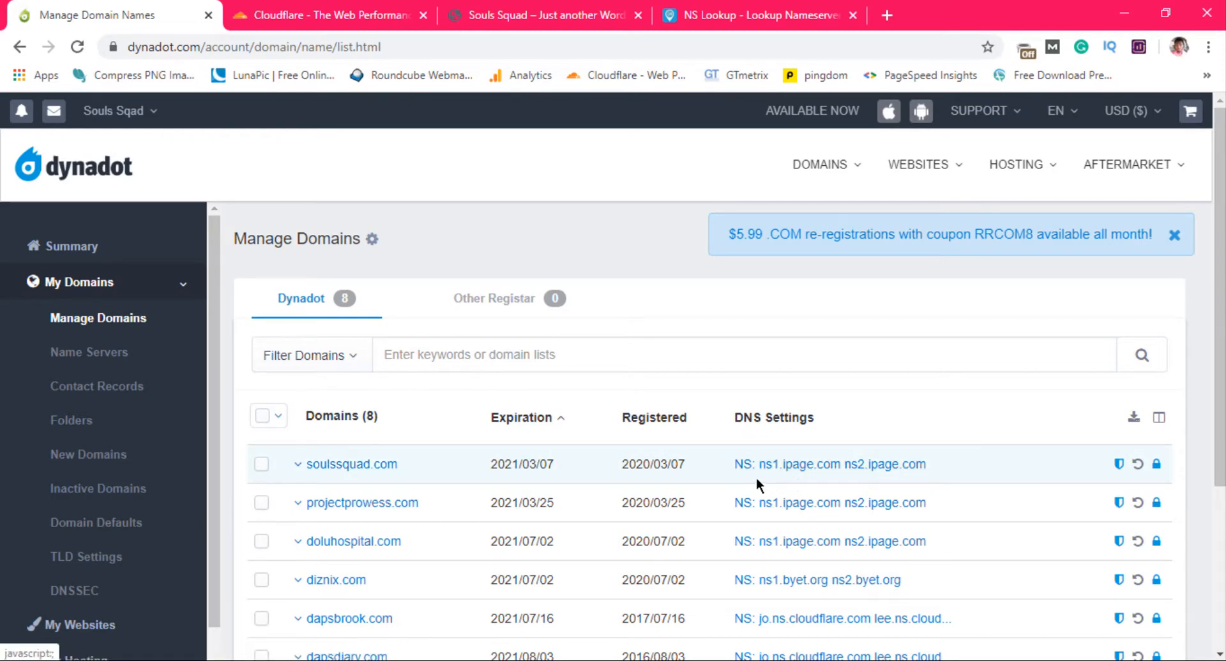
Step: Switch to the DNS Checker NS Lookup page and look up the NS records of soulssquad.com
click(710, 17)
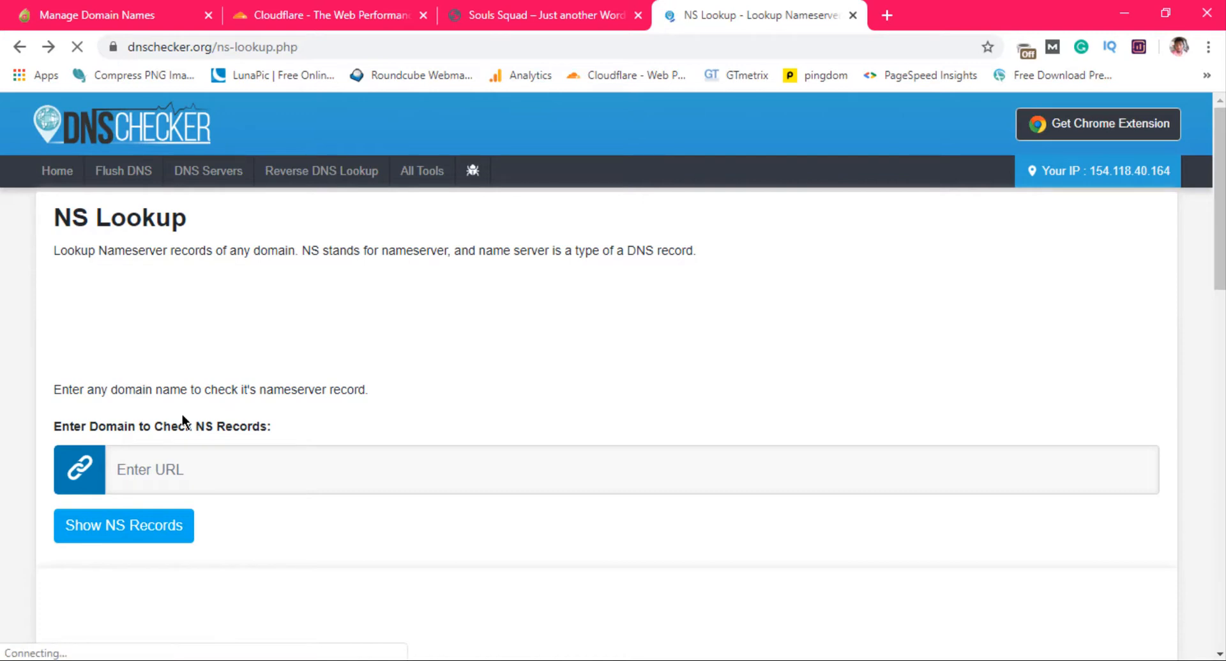
click(171, 467)
text(soulssquad.com)
click(134, 530)
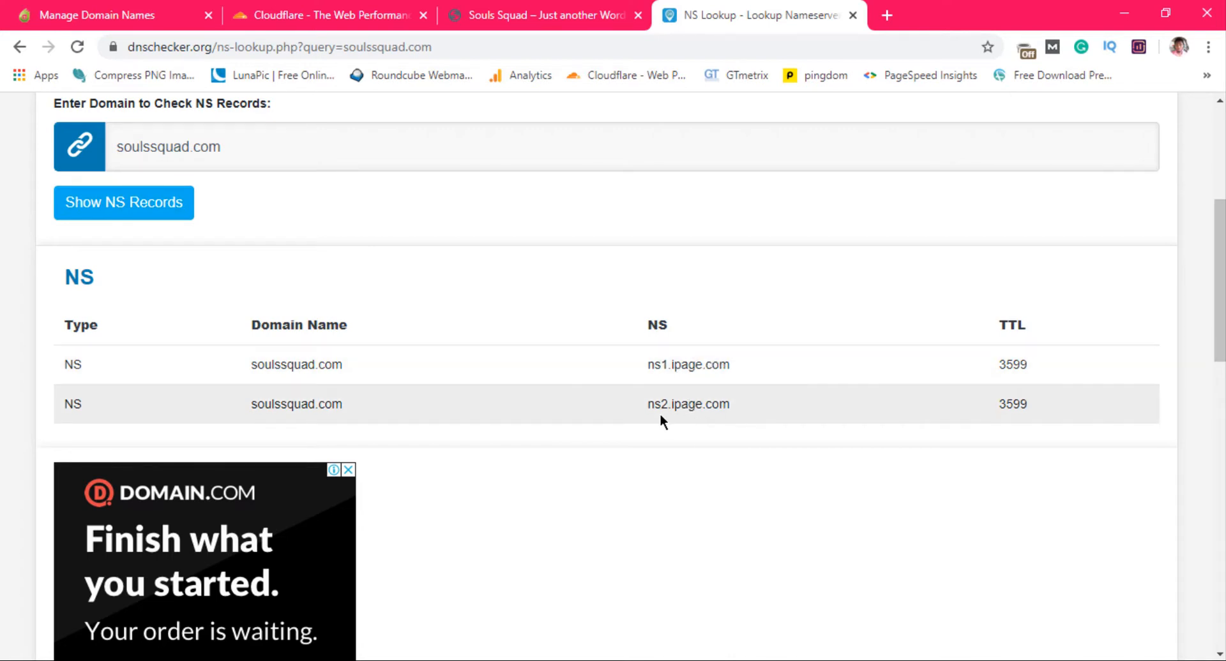
Step: Switch to Cloudflare, log in to the account and open the form for adding a site
click(322, 20)
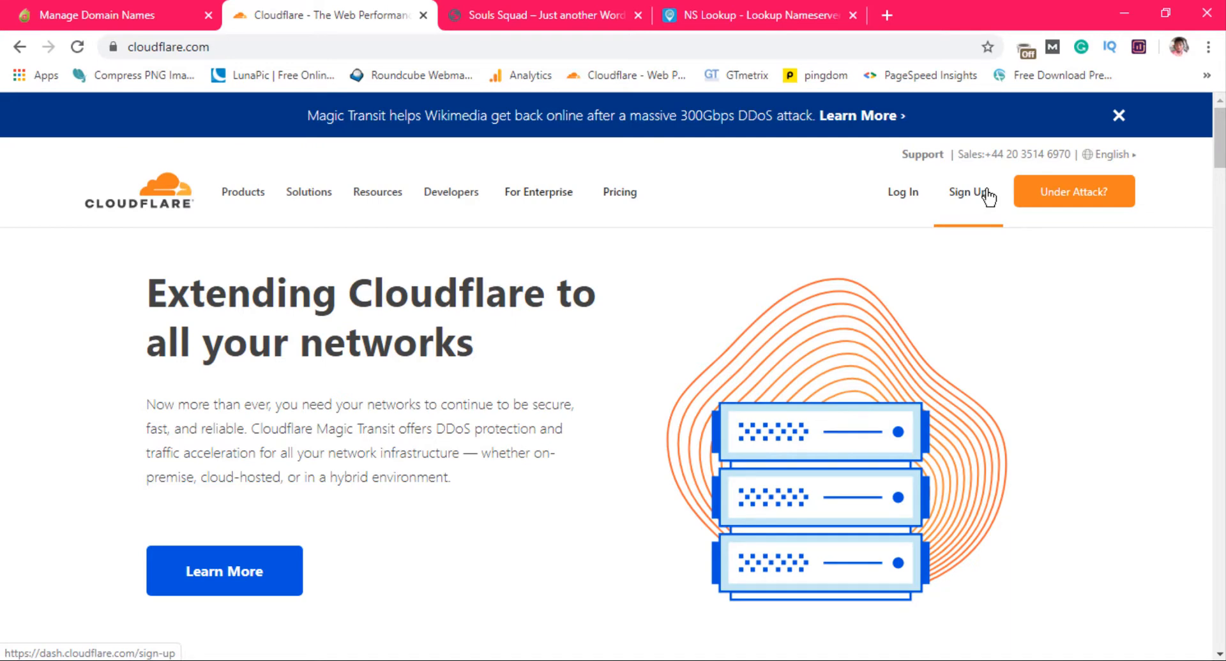
click(893, 193)
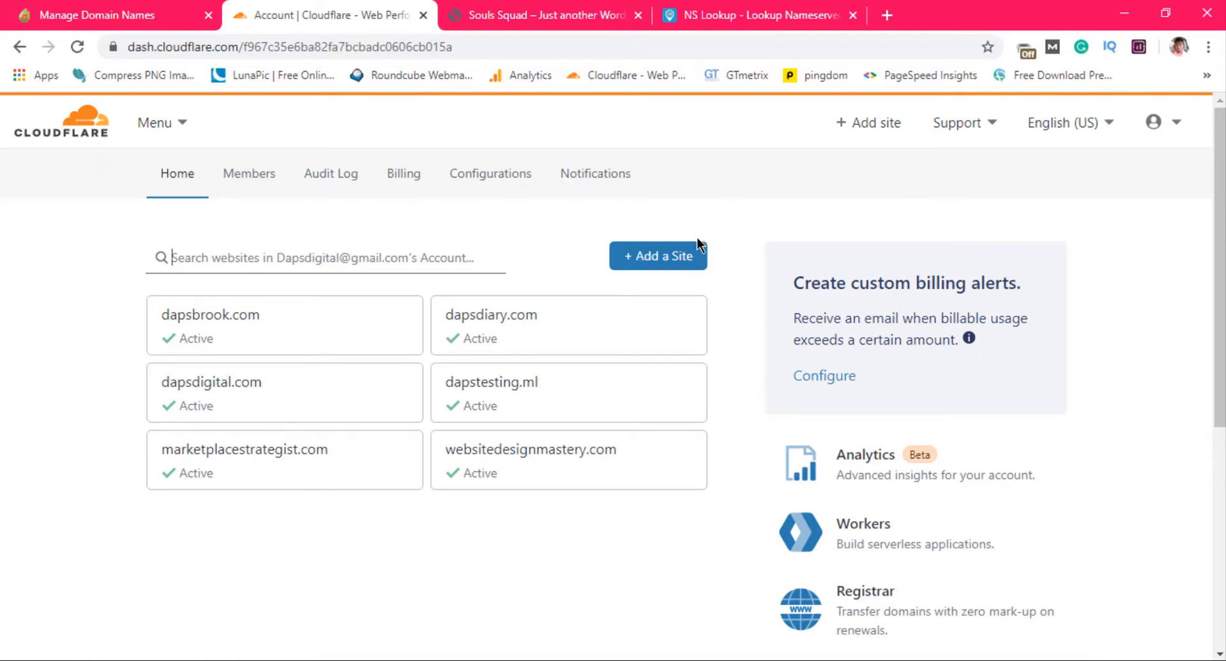
click(662, 255)
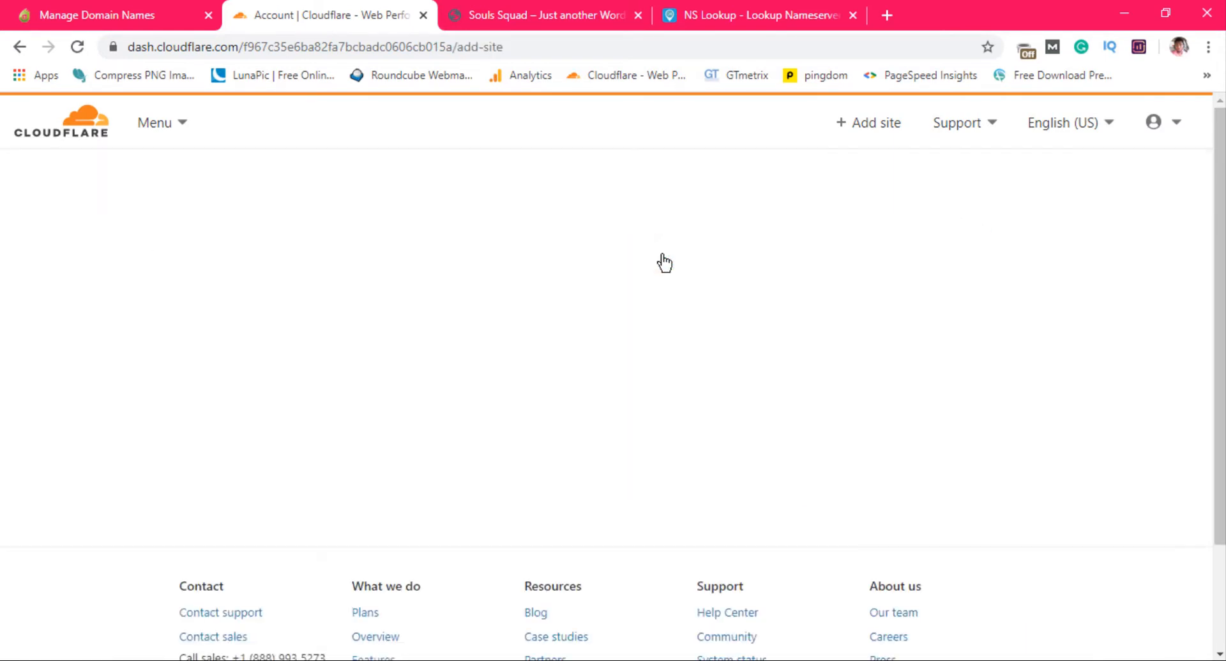
Step: Paste the site address, trim it to soulssquad.com without the protocol or trailing slash, and add the site
click(234, 332)
right_click(235, 332)
click(302, 472)
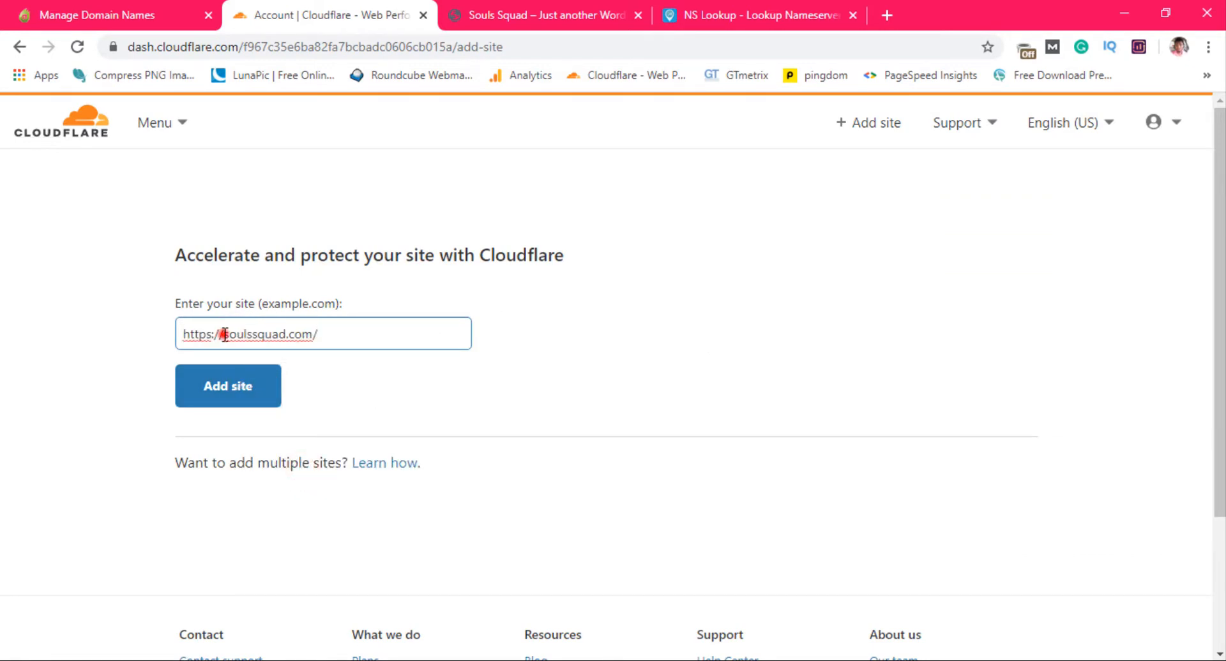
drag(223, 334, 183, 335)
key(BackSpace)
click(336, 332)
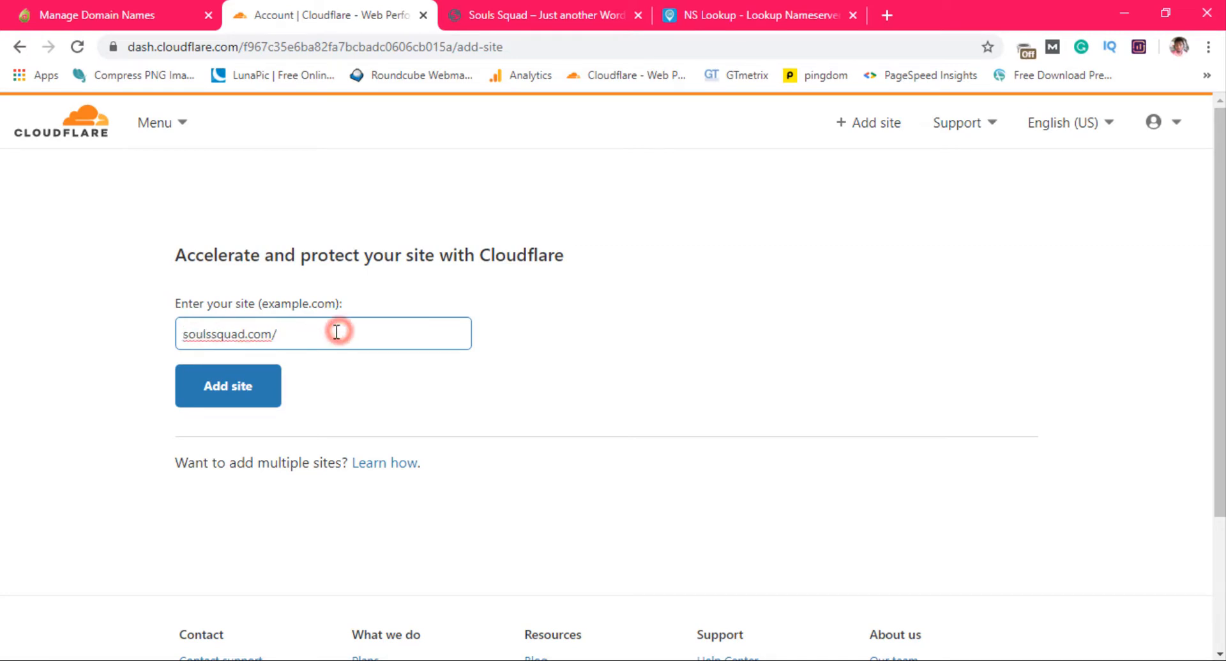
key(BackSpace)
click(278, 386)
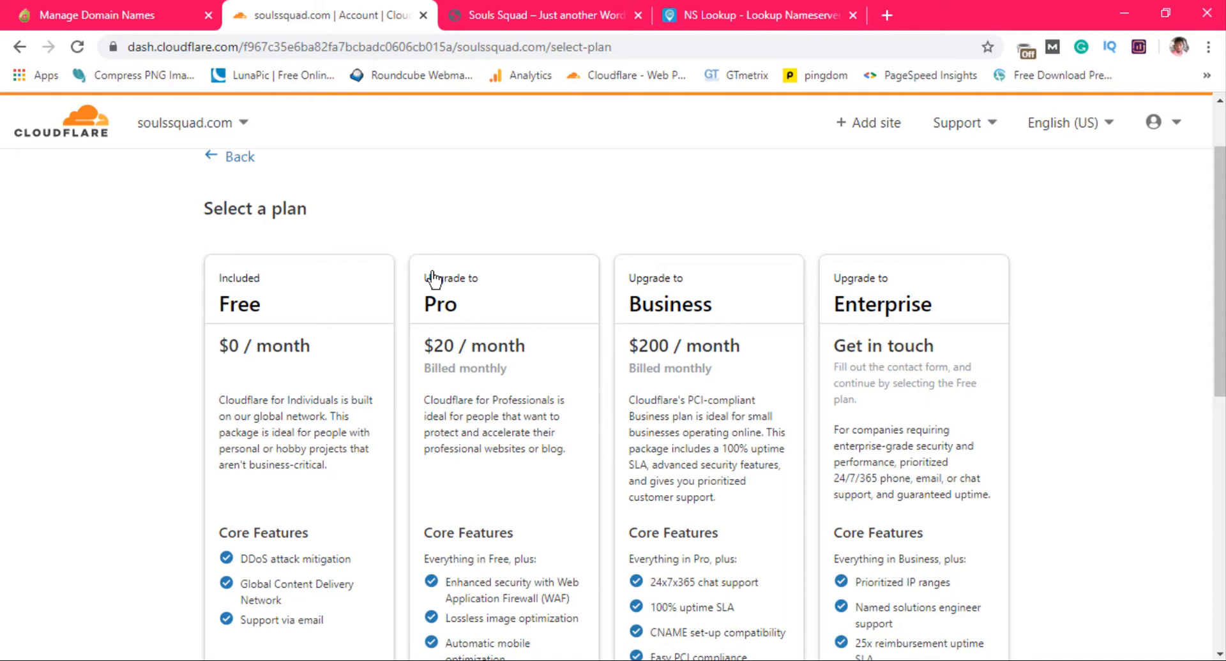
Step: Compare the plans, select the Free plan for soulssquad.com and confirm it
scroll(178, 356, down, 4)
scroll(178, 356, up, 3)
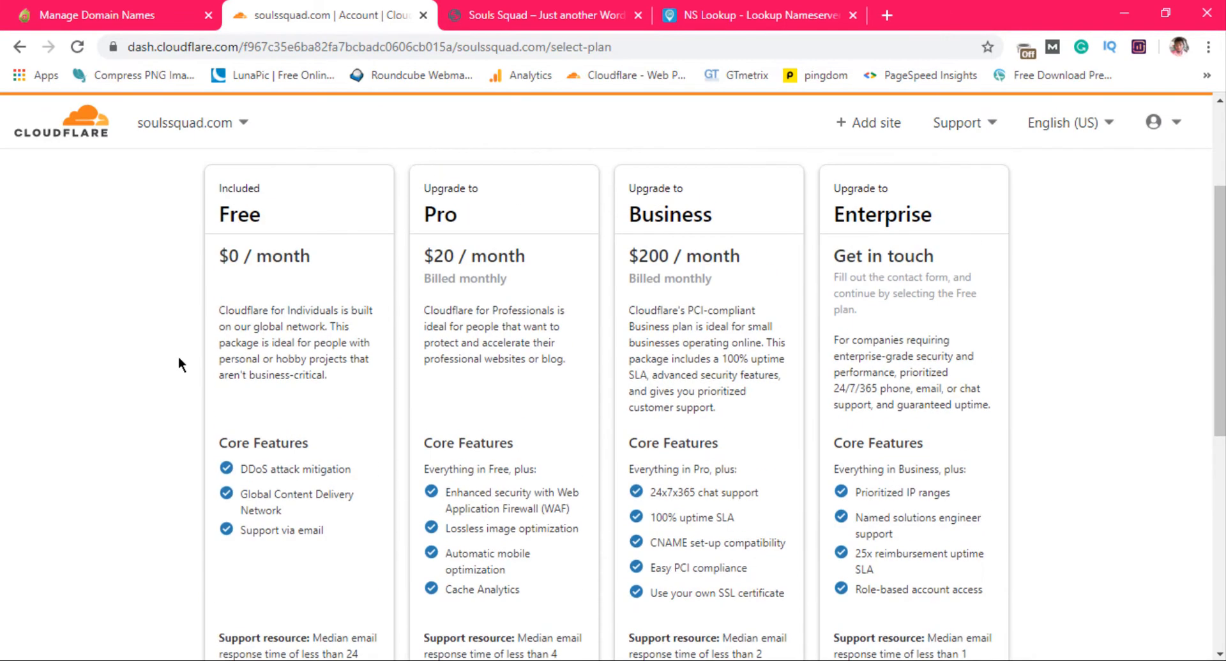
click(300, 327)
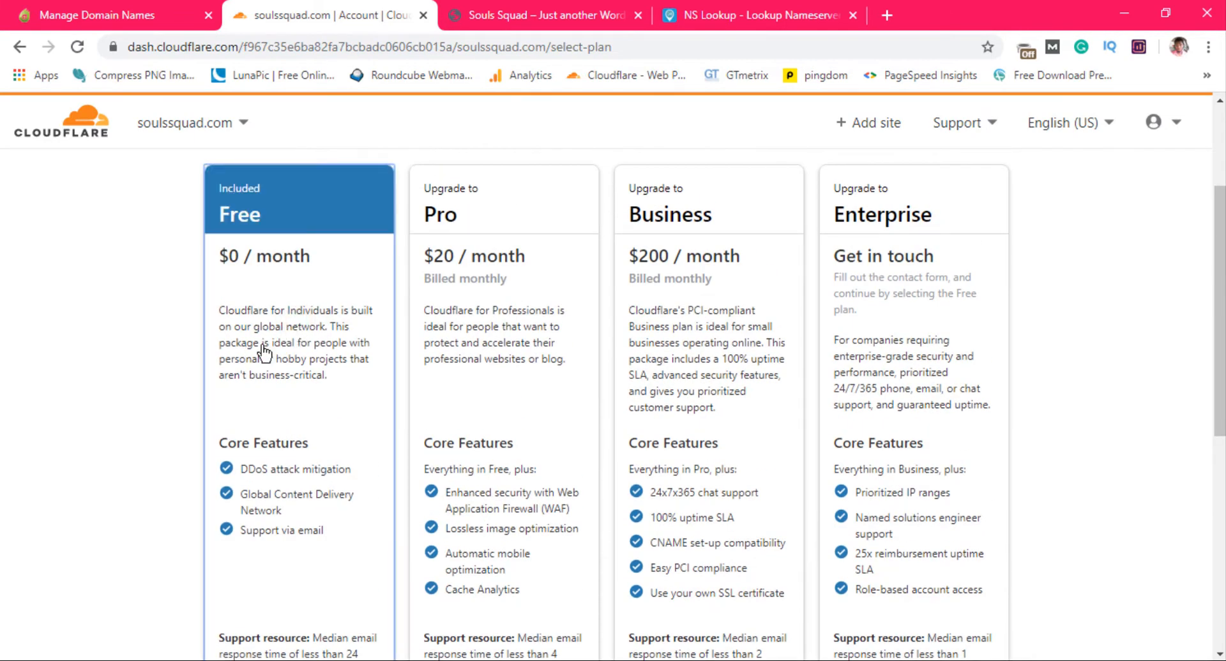
scroll(66, 385, down, 4)
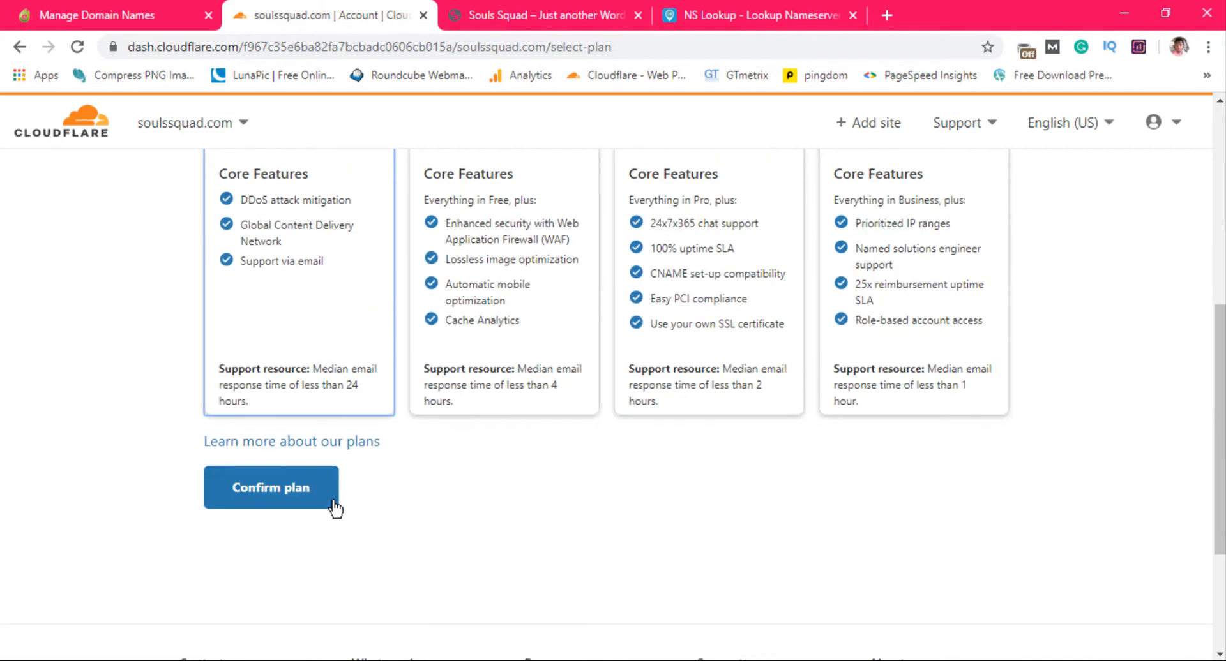
click(247, 495)
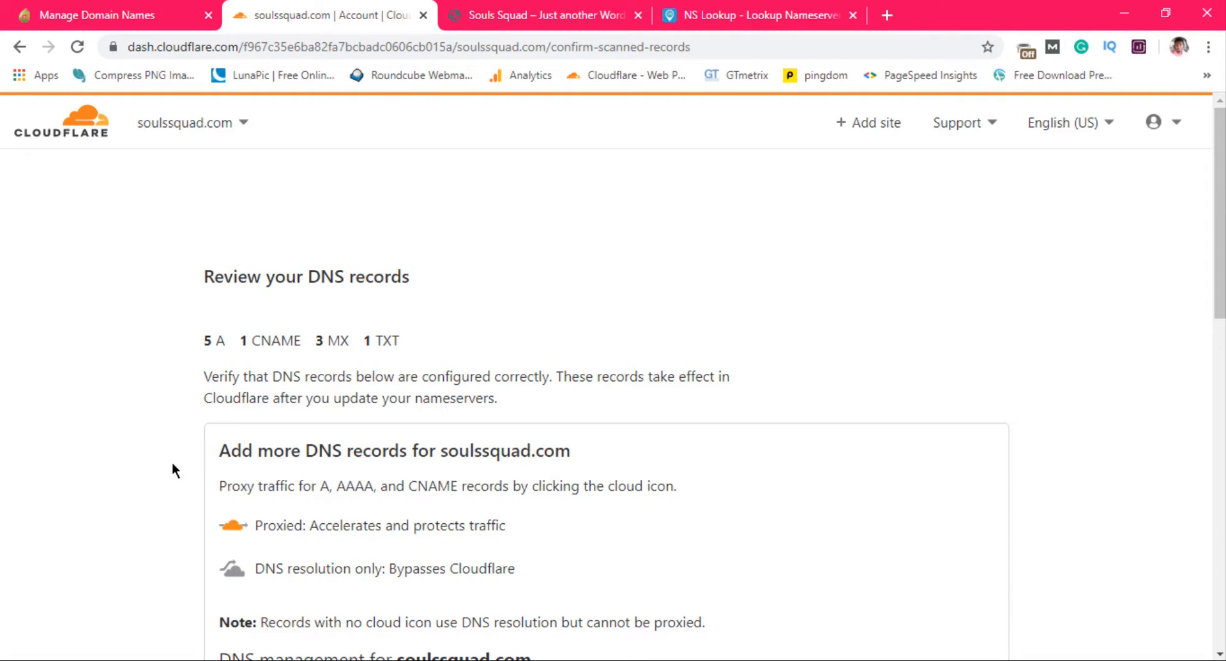
Step: Review the scanned DNS records for soulssquad.com and continue with them as they are
scroll(173, 464, down, 2)
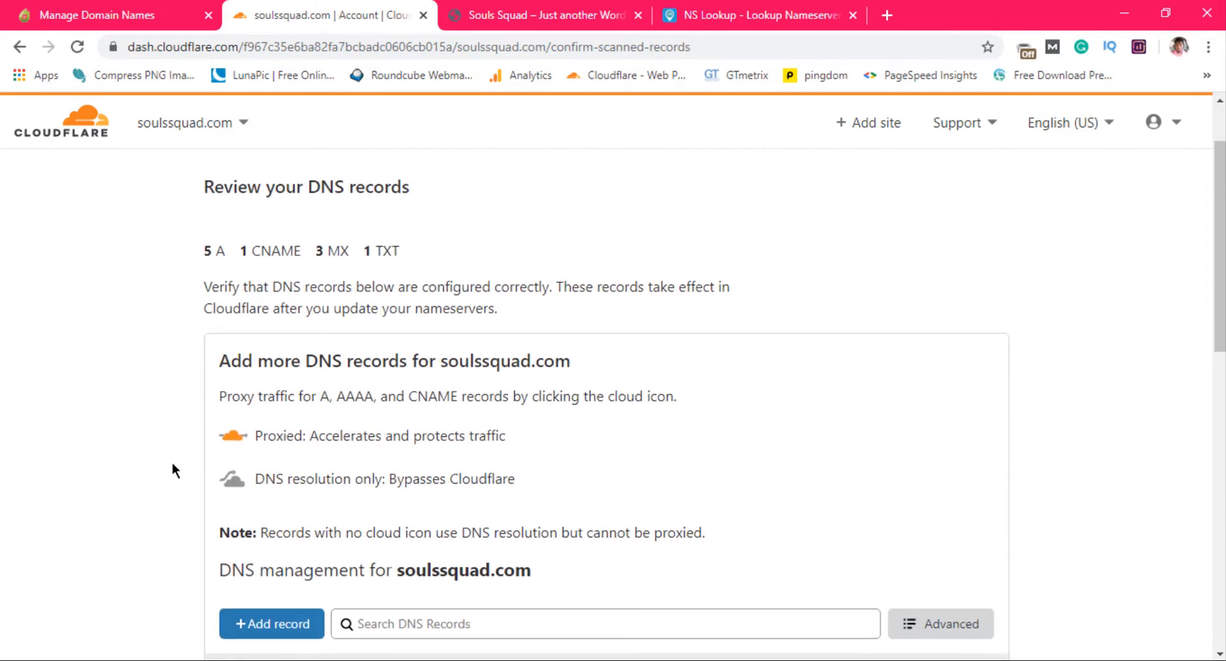
scroll(172, 464, down, 3)
scroll(172, 465, down, 4)
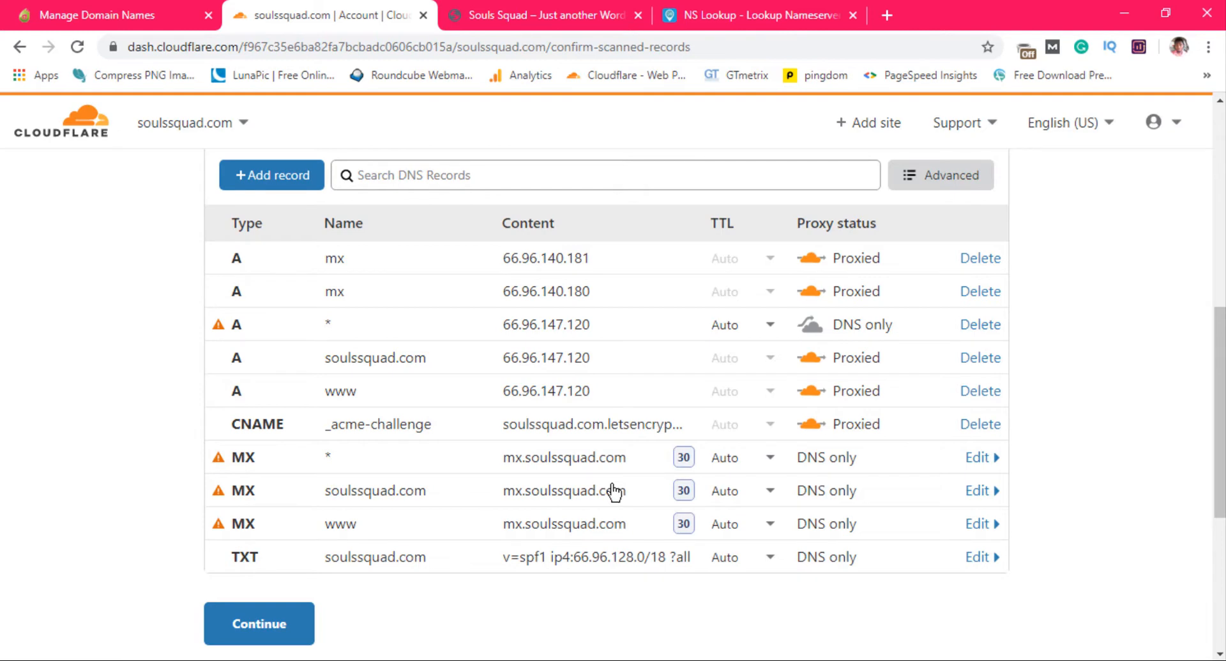
scroll(153, 461, down, 3)
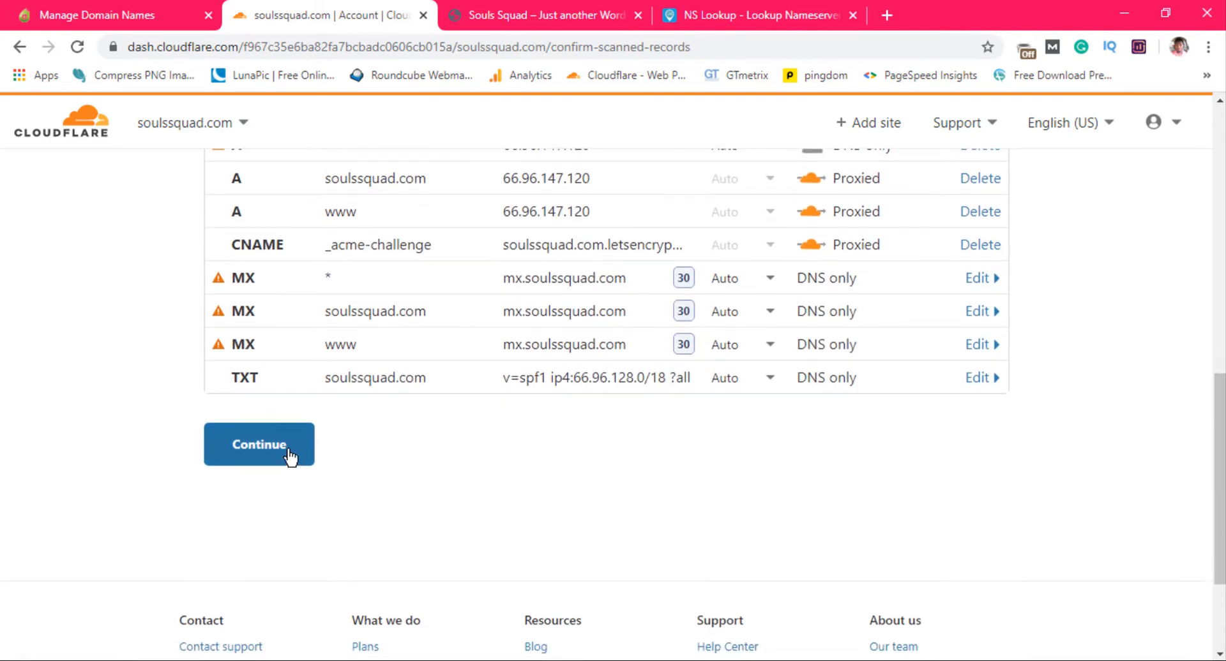
click(263, 453)
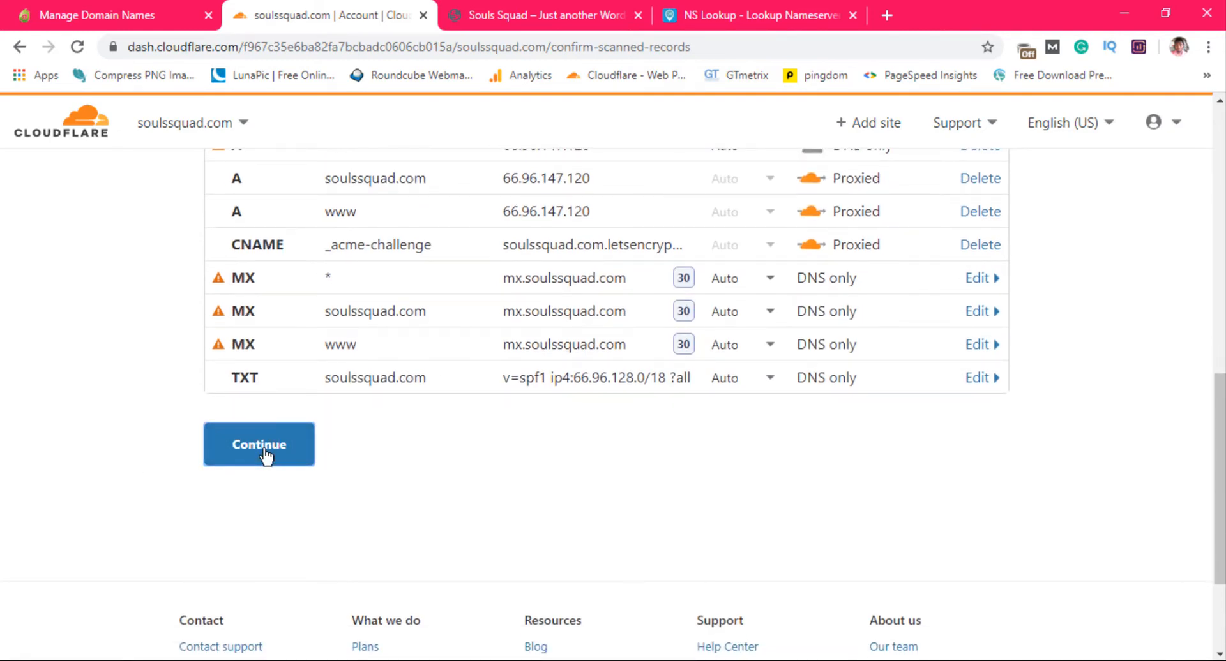
Step: Copy Cloudflare's first nameserver, jo.ns.cloudflare.com, from the nameserver instructions
scroll(251, 406, down, 3)
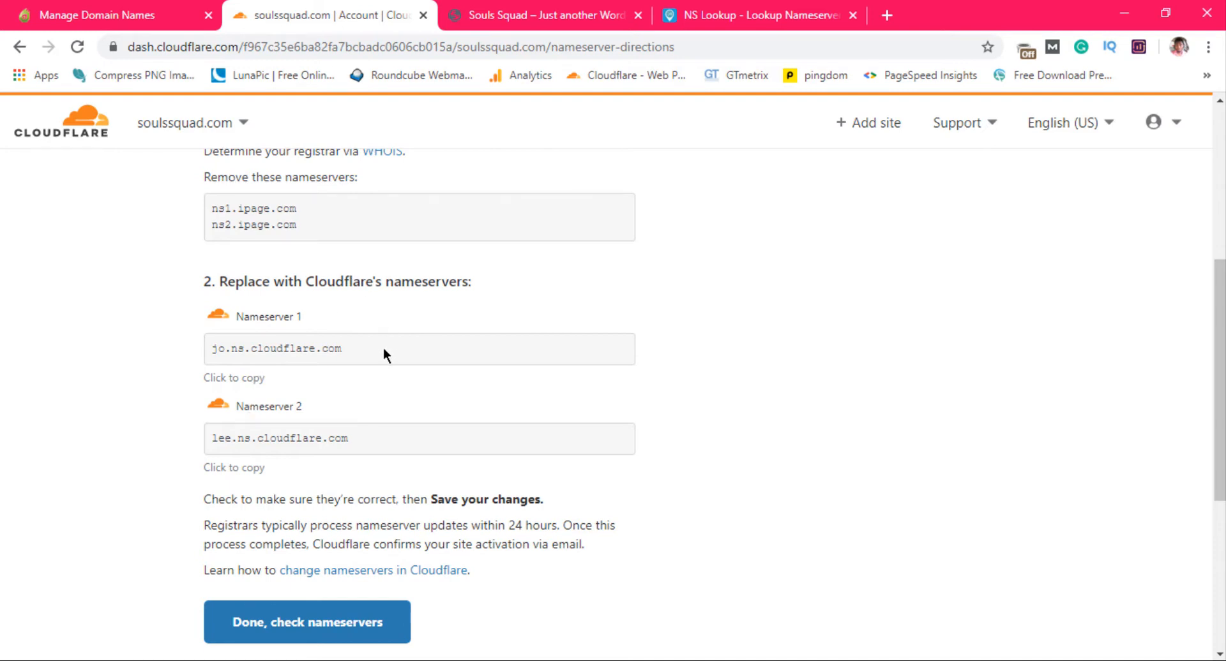
drag(375, 344, 280, 359)
key(ctrl+c)
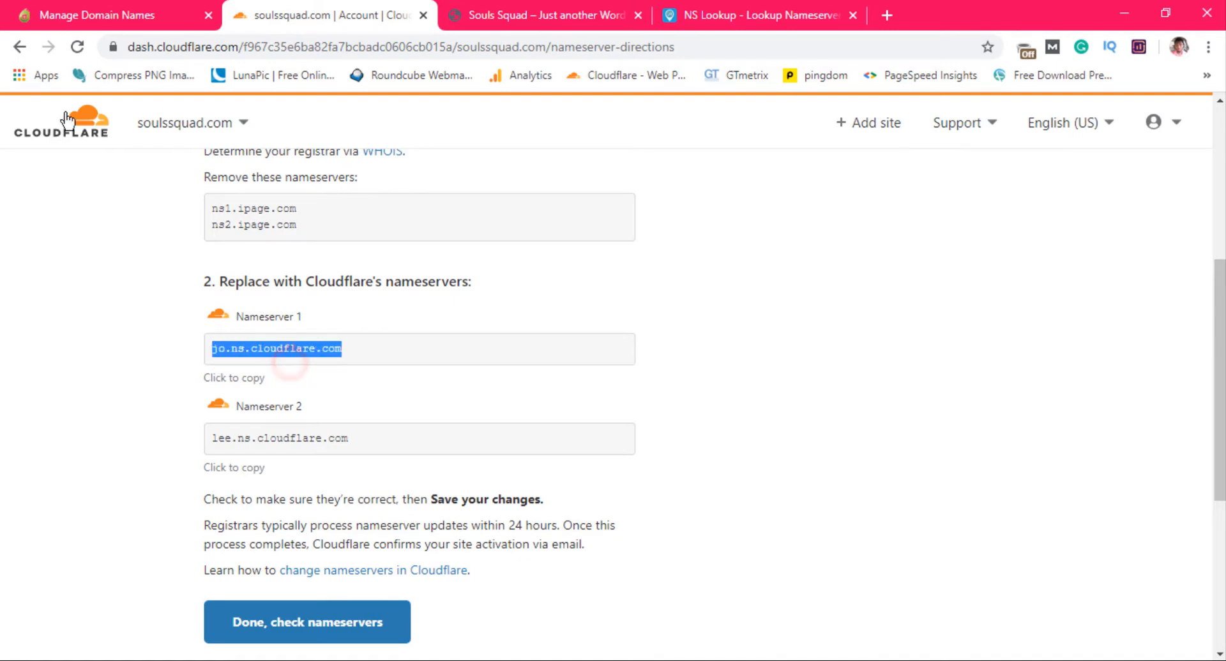
Step: Switch to Dynadot and save jo.ns.cloudflare.com and lee.ns.cloudflare.com, chosen from the account's existing name servers, as soulssquad.com's name servers
click(98, 8)
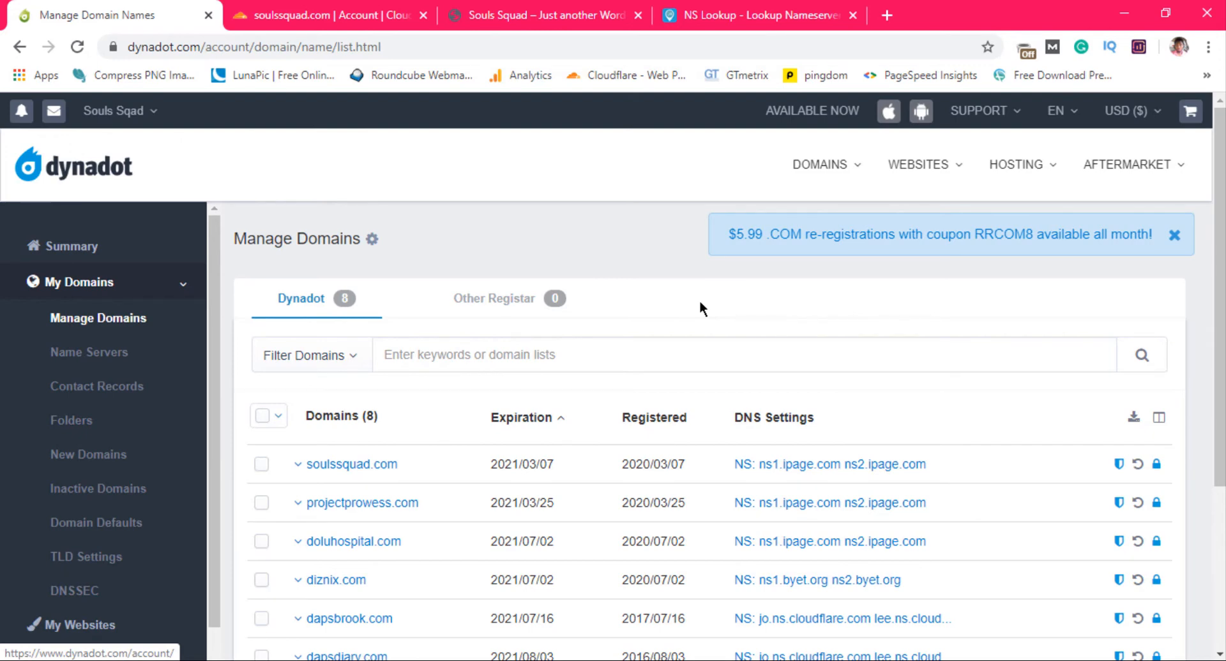
scroll(701, 304, down, 3)
click(792, 281)
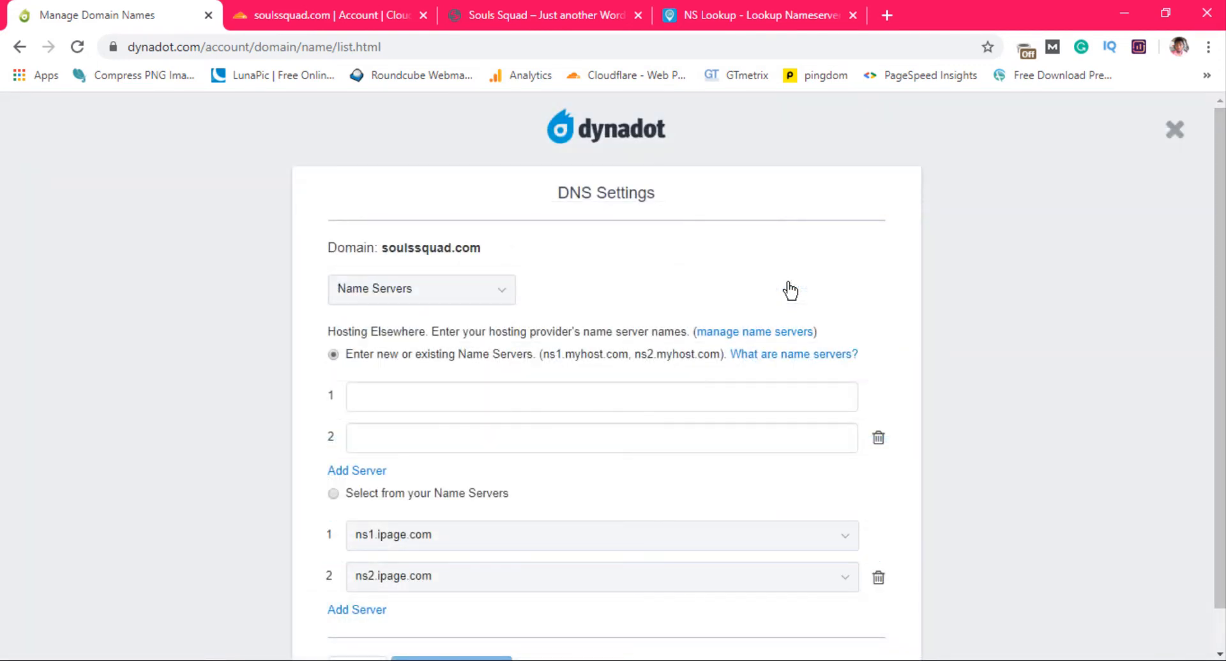
scroll(789, 287, down, 1)
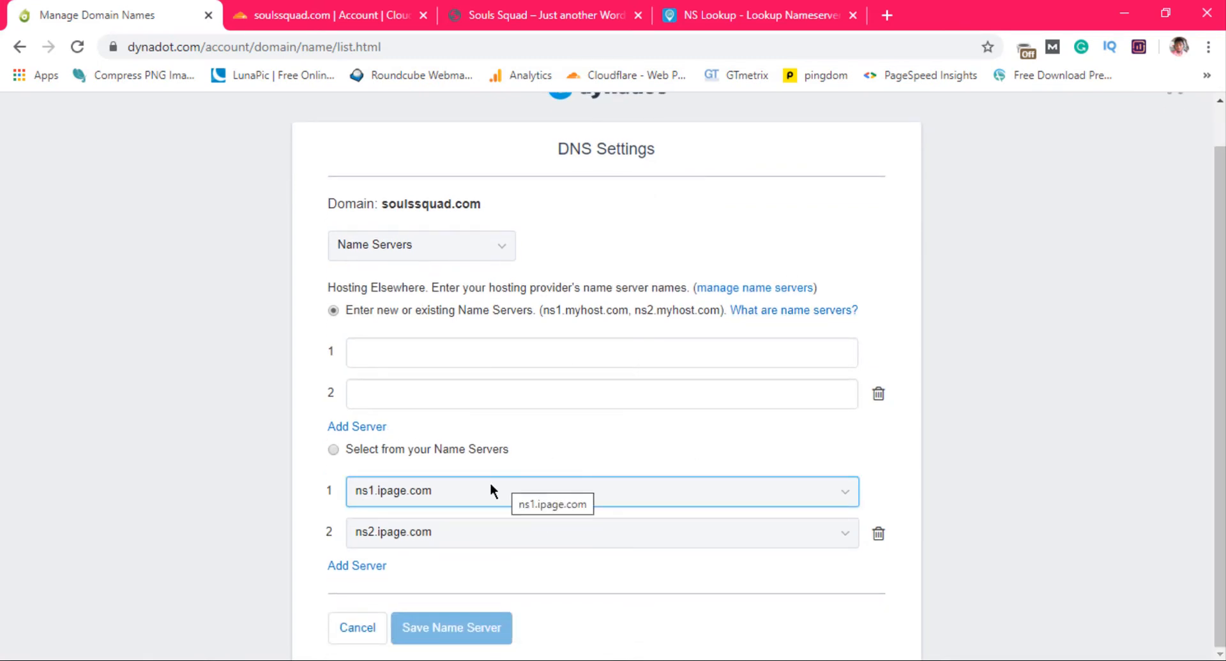
click(459, 491)
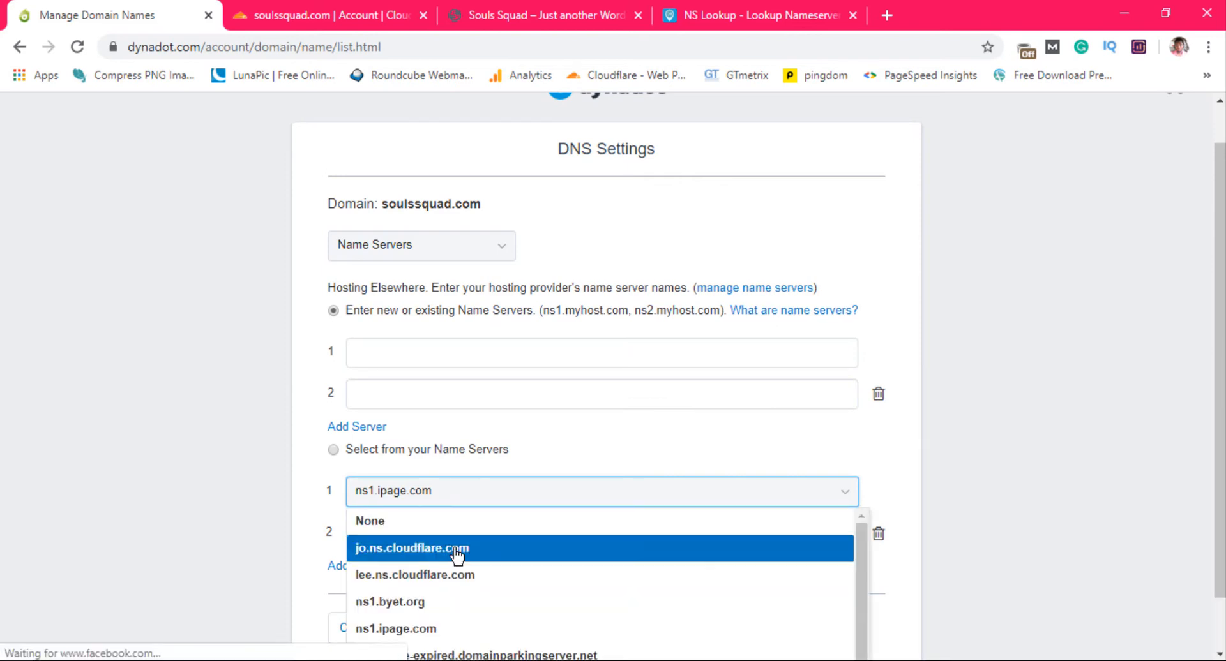
click(455, 550)
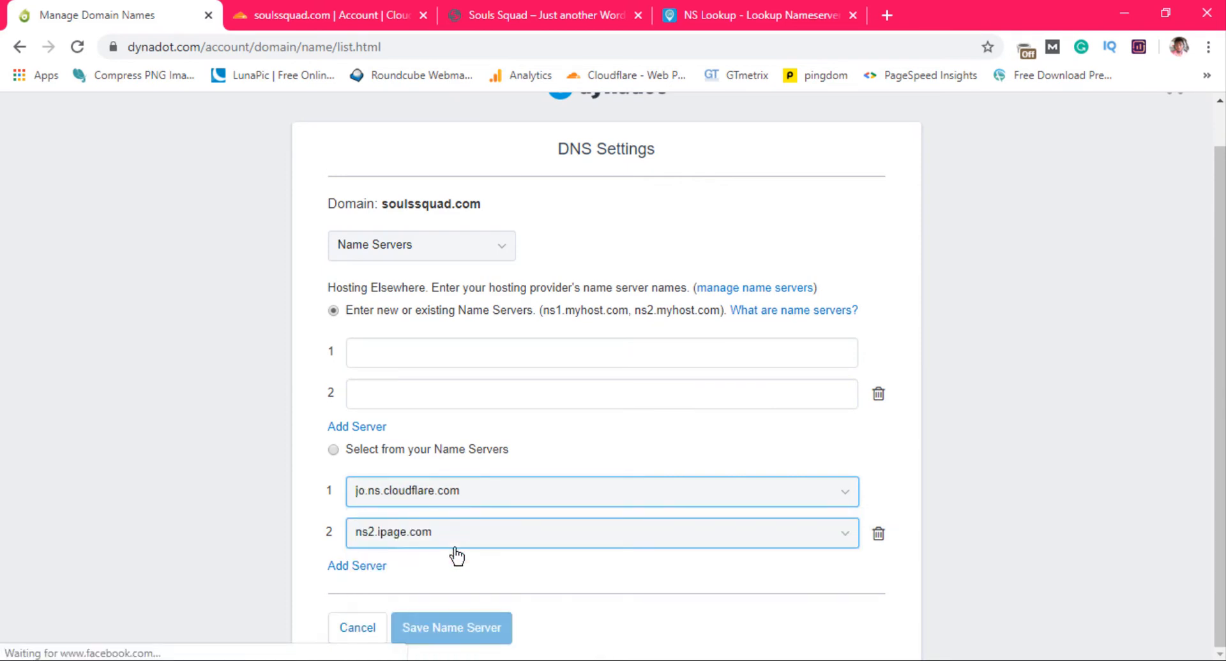
click(493, 533)
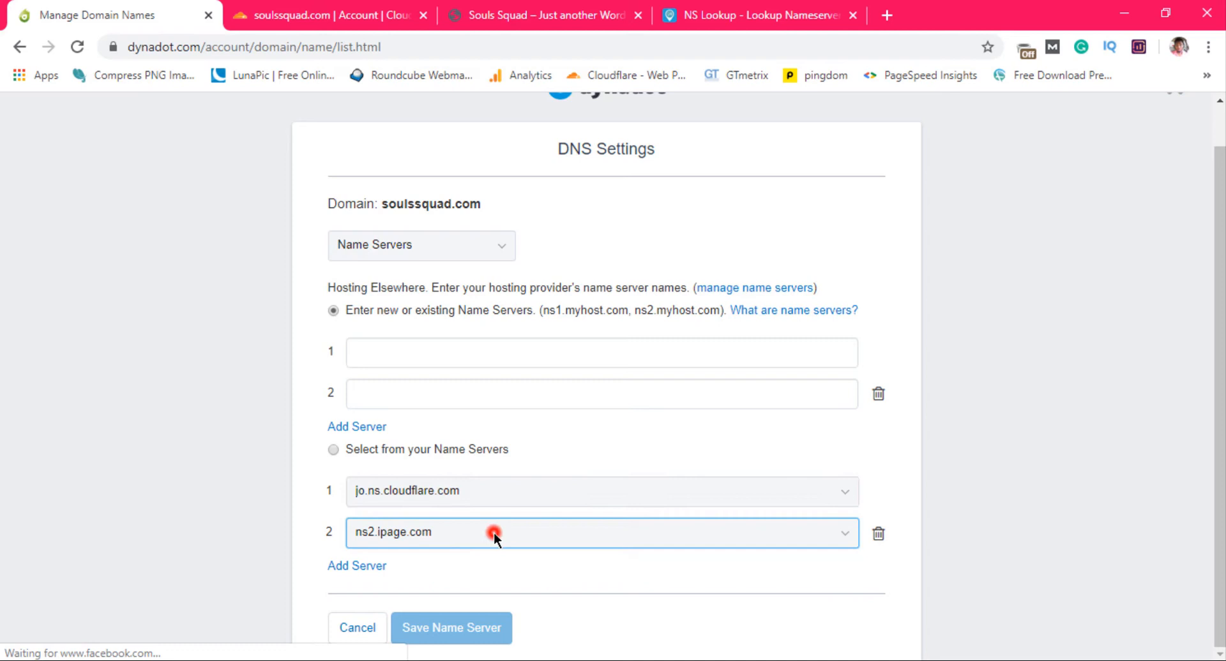
click(333, 450)
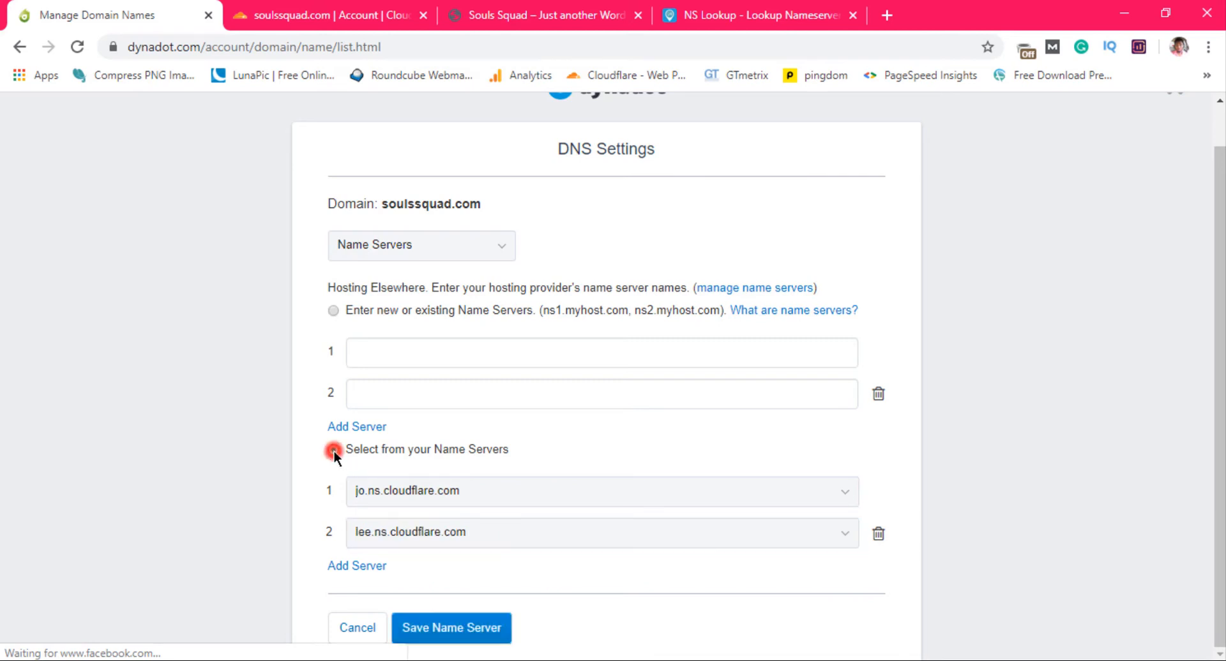
click(471, 631)
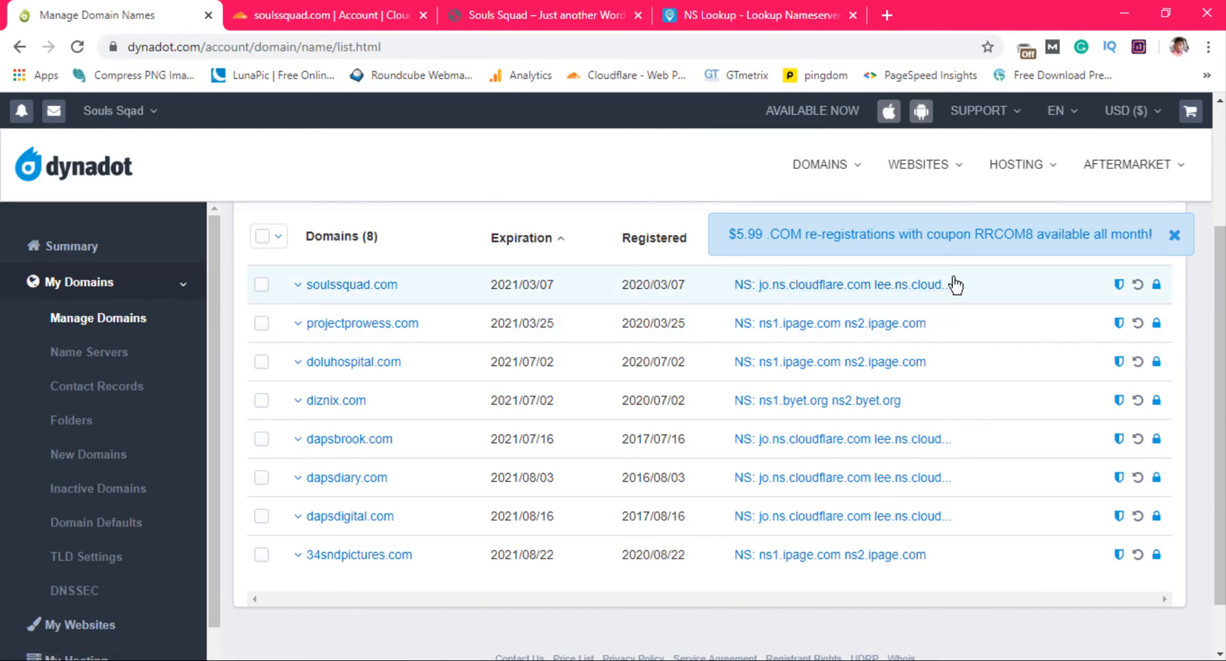
Step: Return to Cloudflare and have it check the nameservers changed for soulssquad.com
click(349, 18)
scroll(780, 302, down, 4)
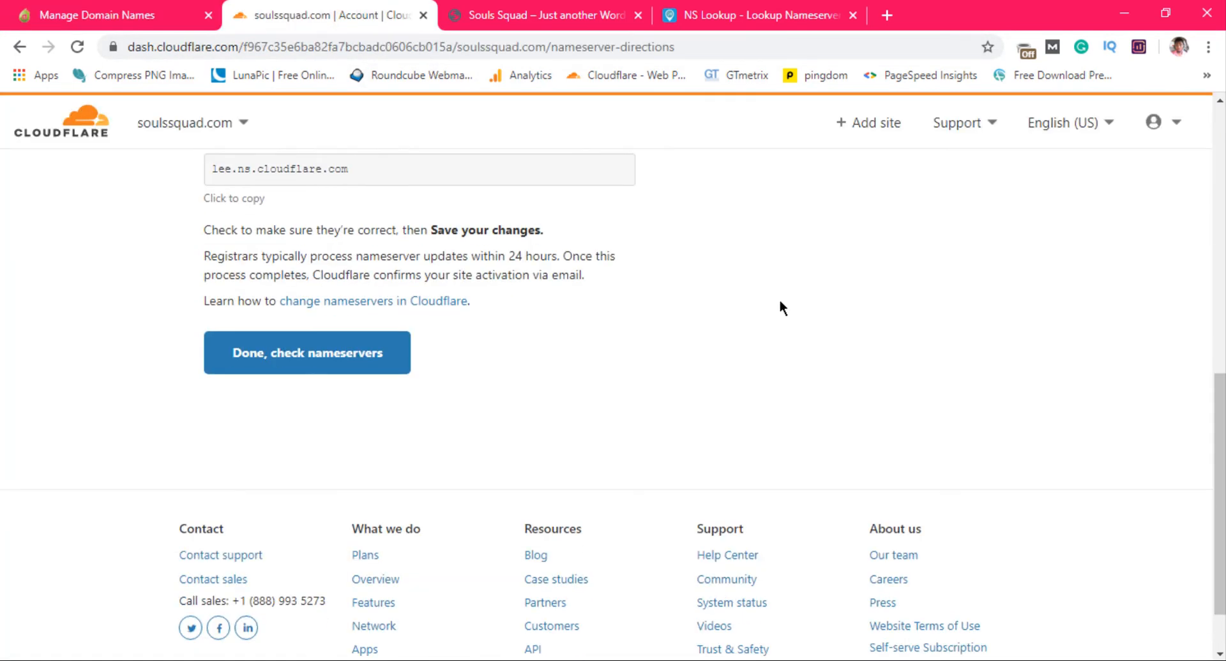
click(351, 359)
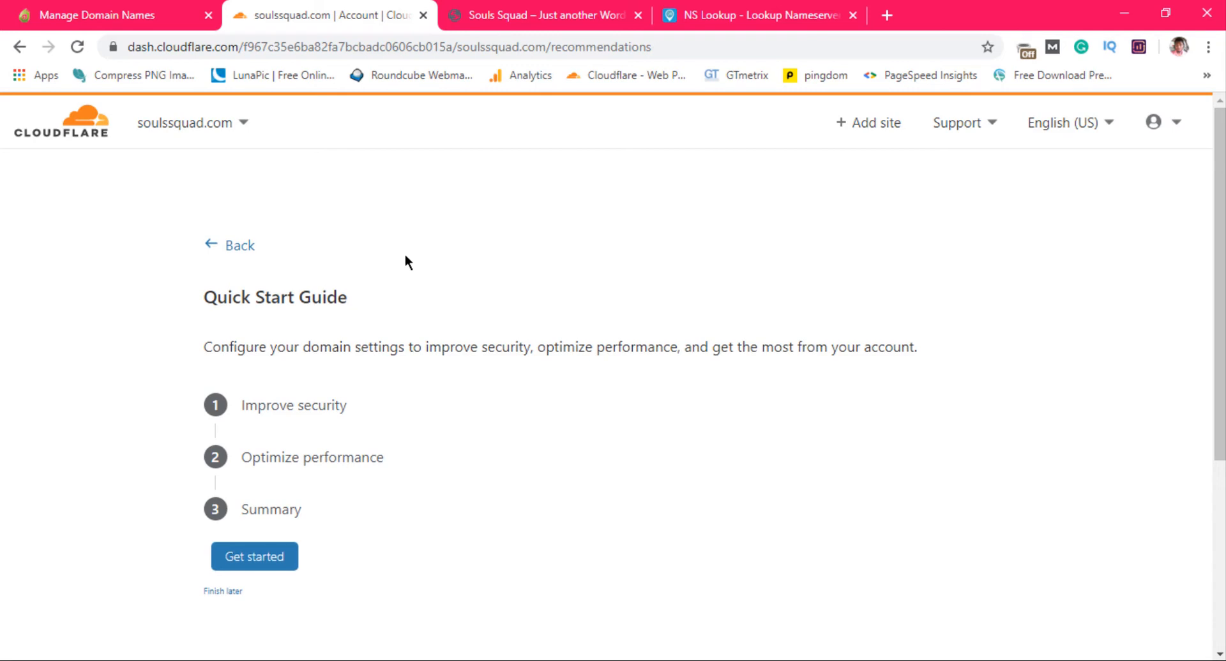
Step: Postpone the Quick Start Guide, look over the soulssquad.com overview and return to the account's site list
scroll(405, 255, down, 3)
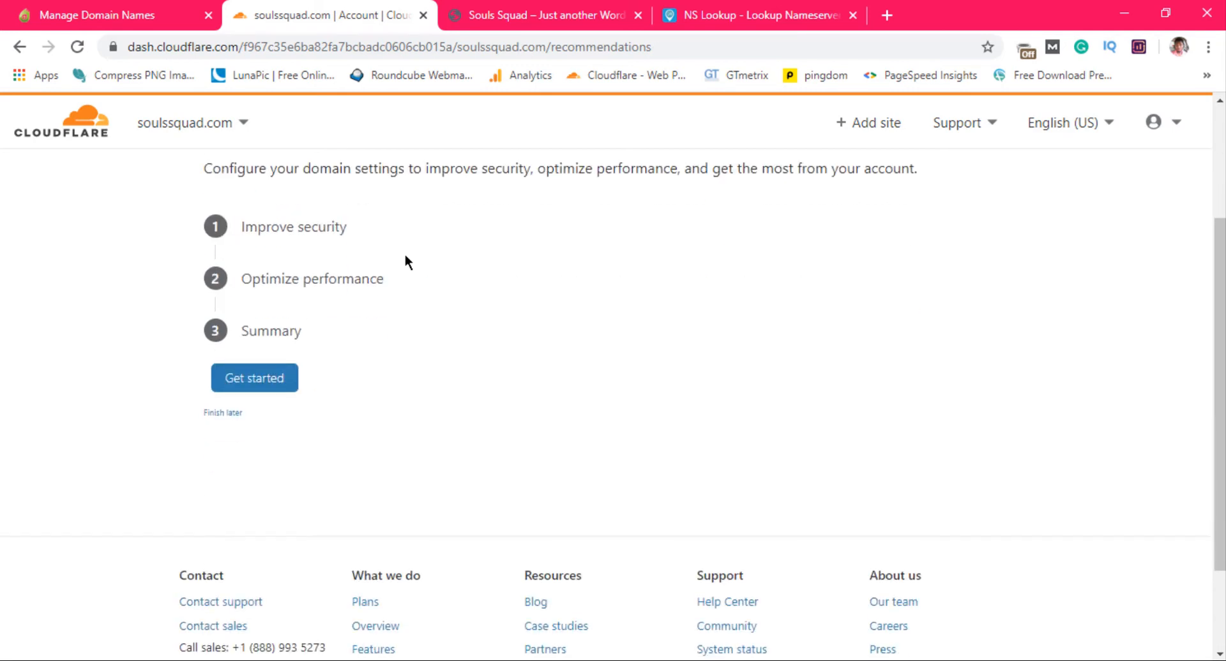
click(234, 415)
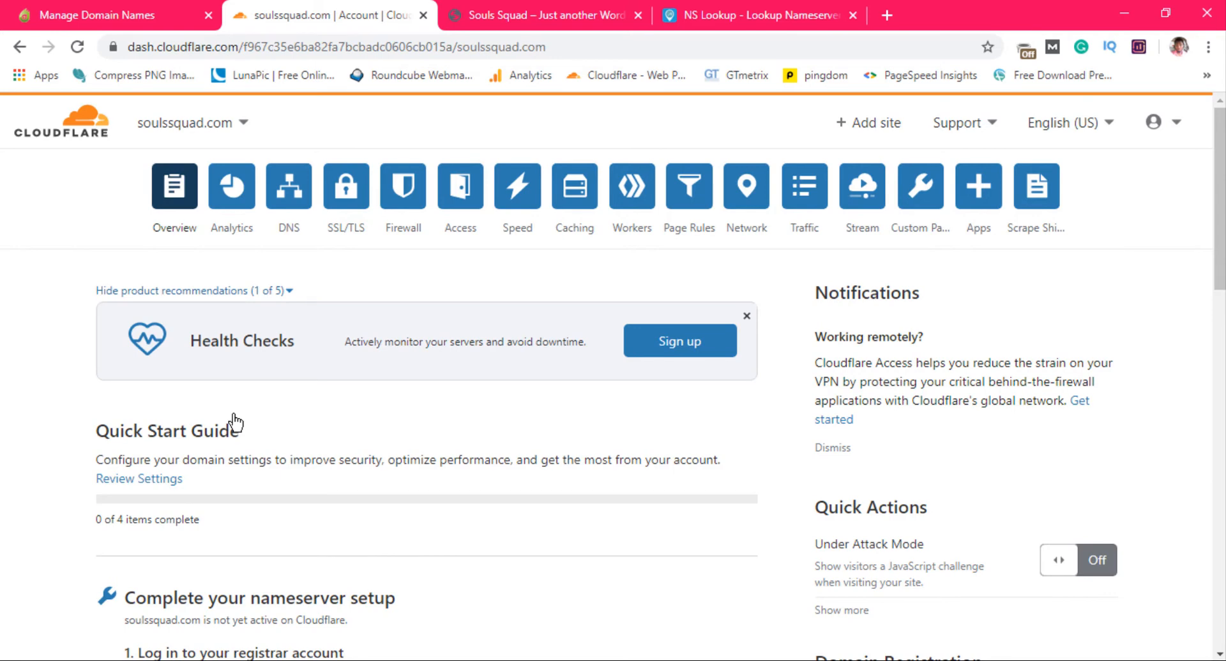
scroll(254, 390, down, 10)
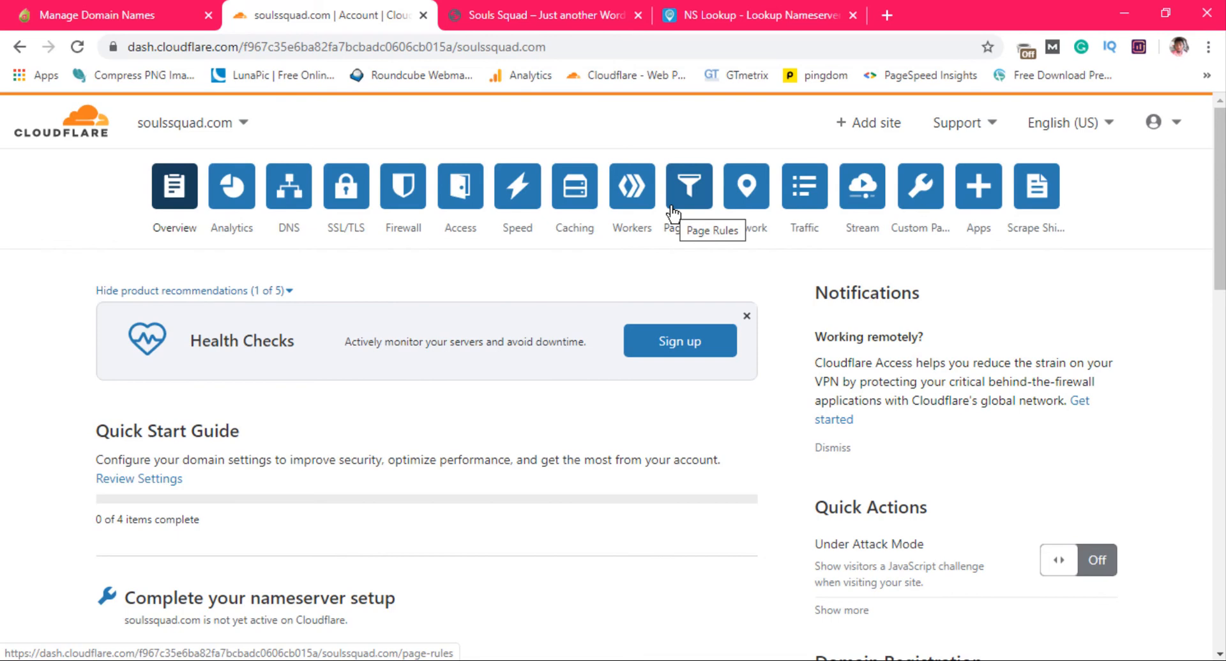
click(64, 141)
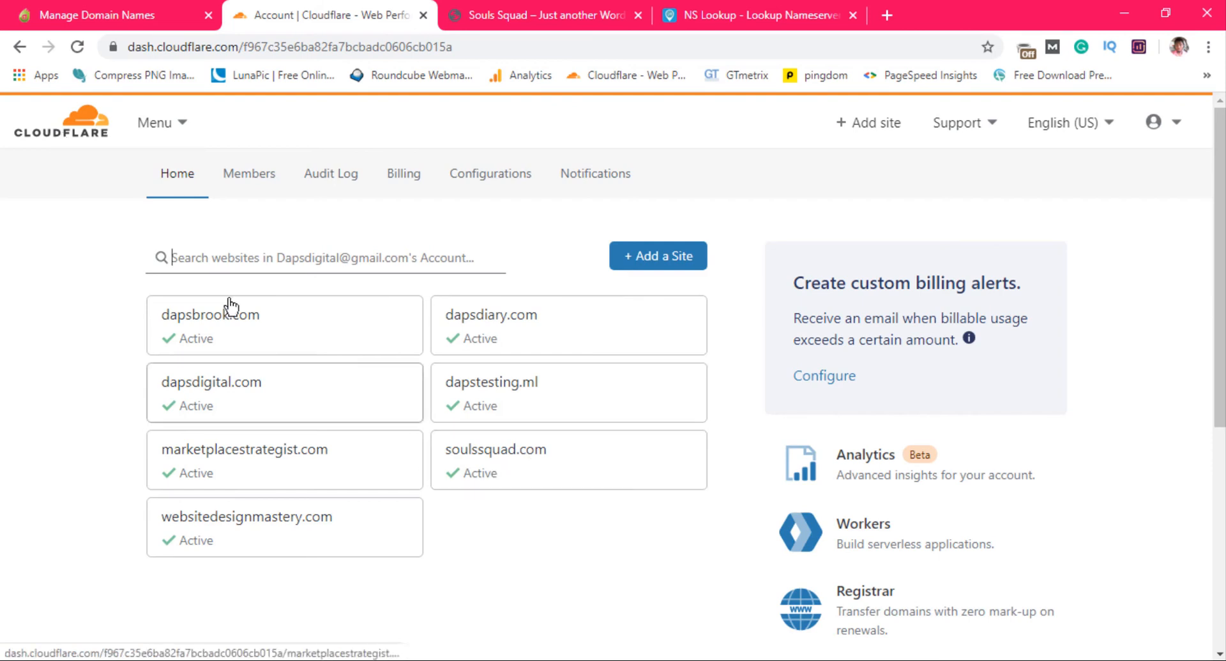
Step: Switch to DNS Checker, rerun the NS lookup for soulssquad.com and dismiss the notification request
click(757, 17)
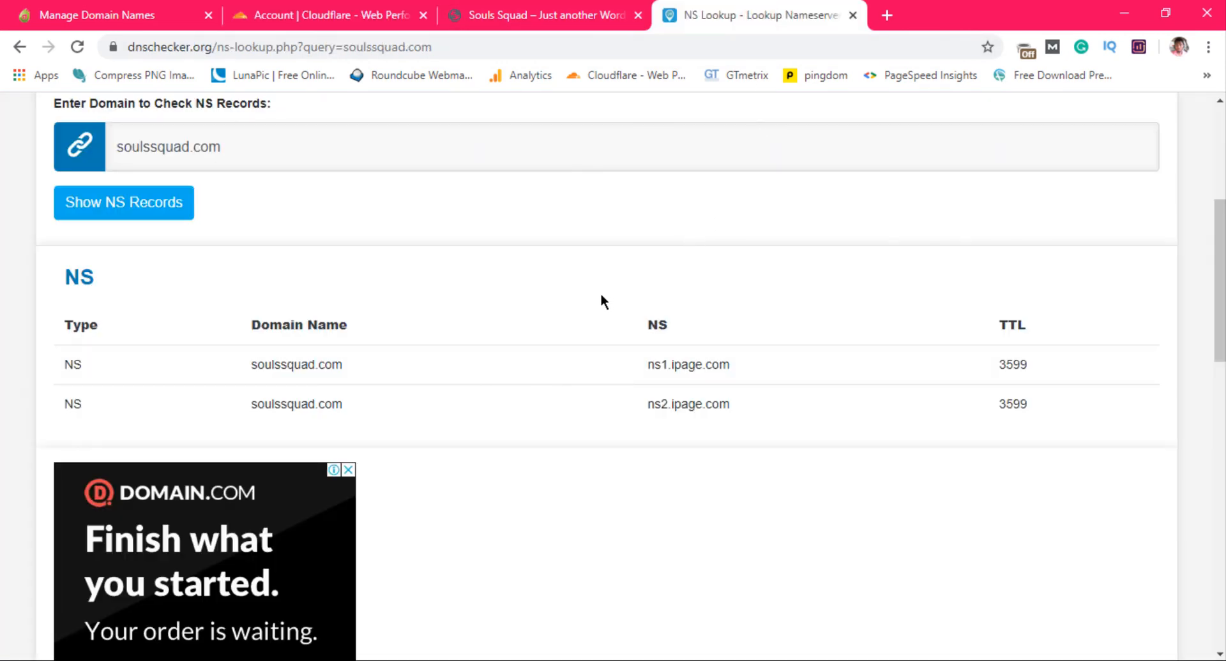
click(142, 211)
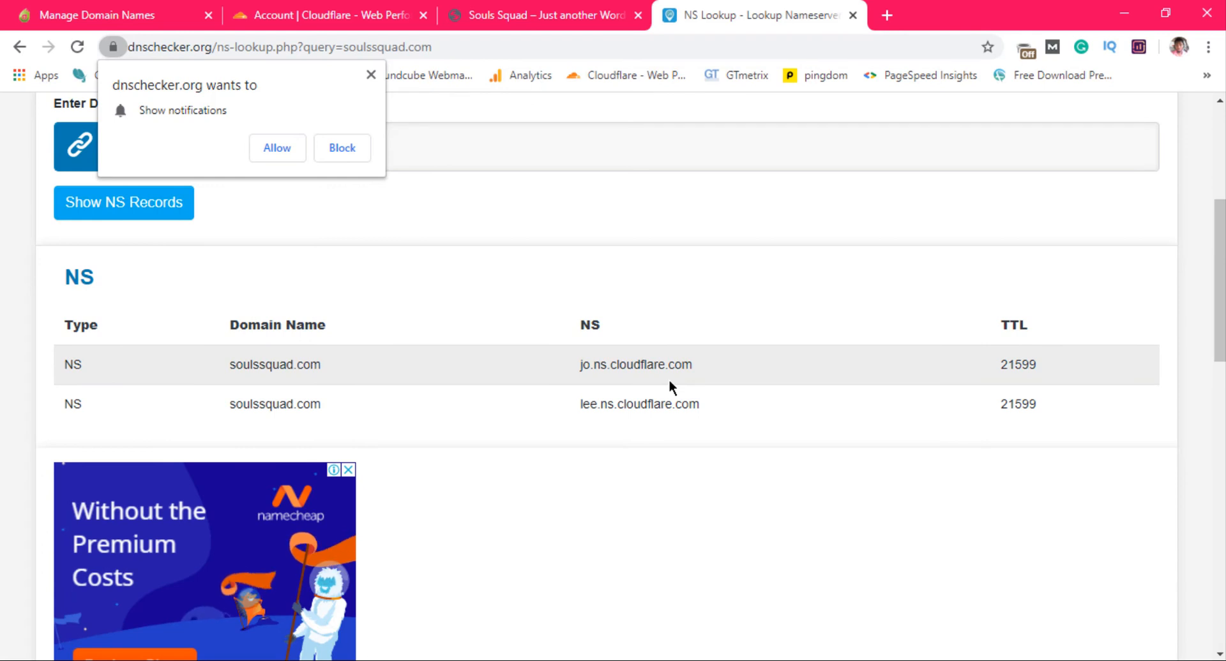
click(461, 194)
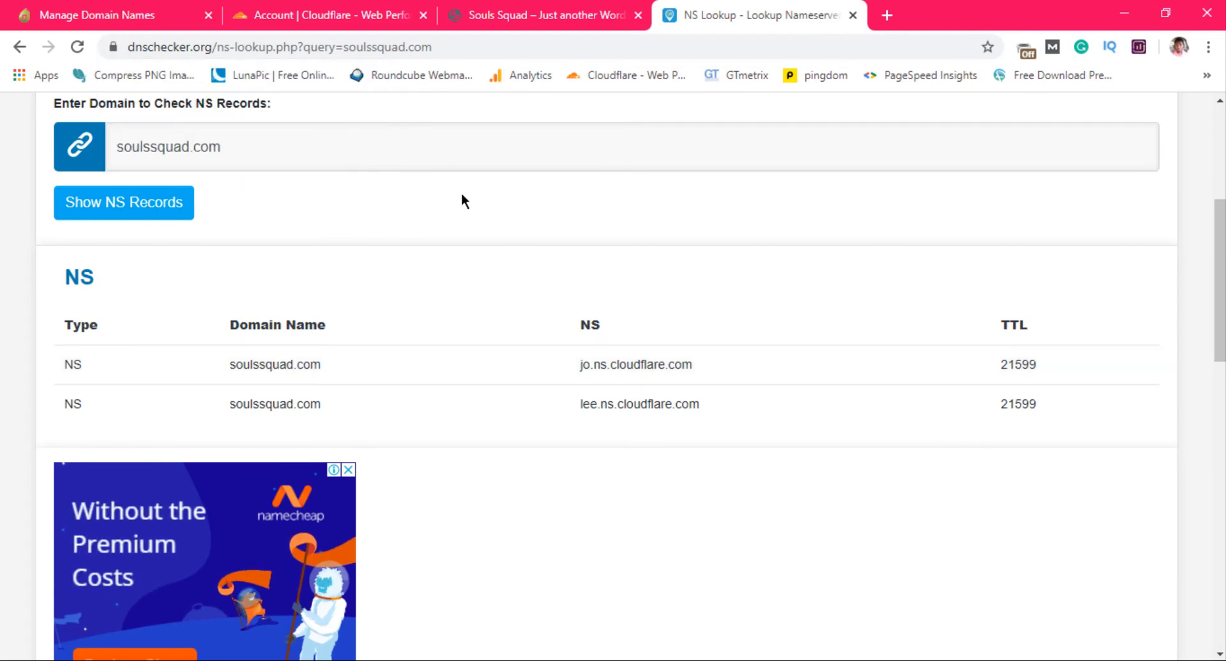